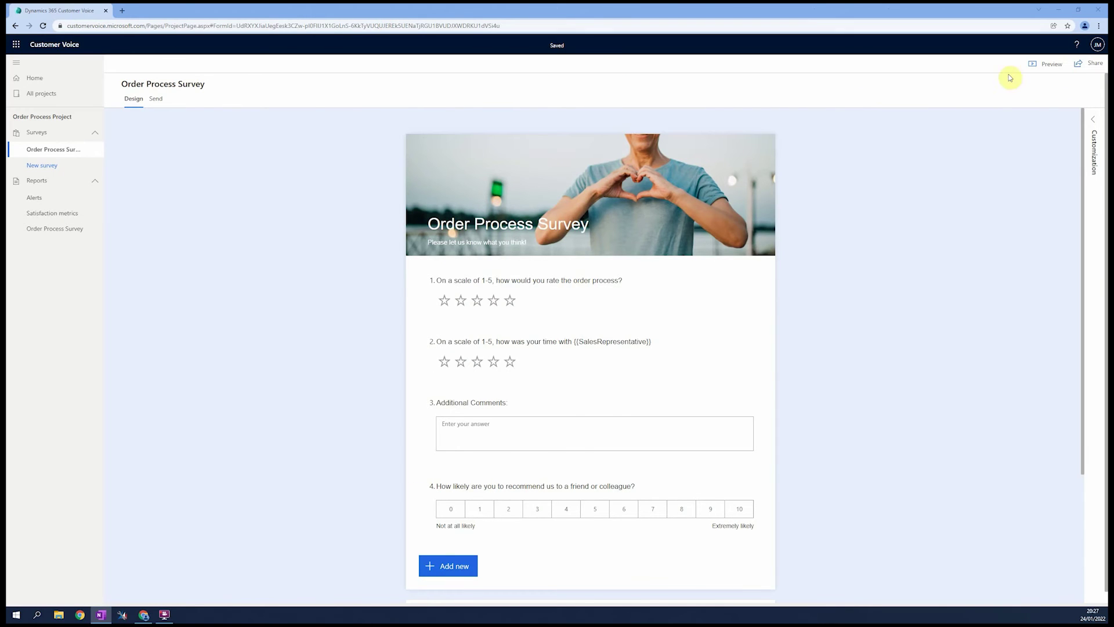
Step: Under Customization, open Satisfaction metrics and show the metric types available to add
{"action": "left_click", "coordinate": [1100, 132]}
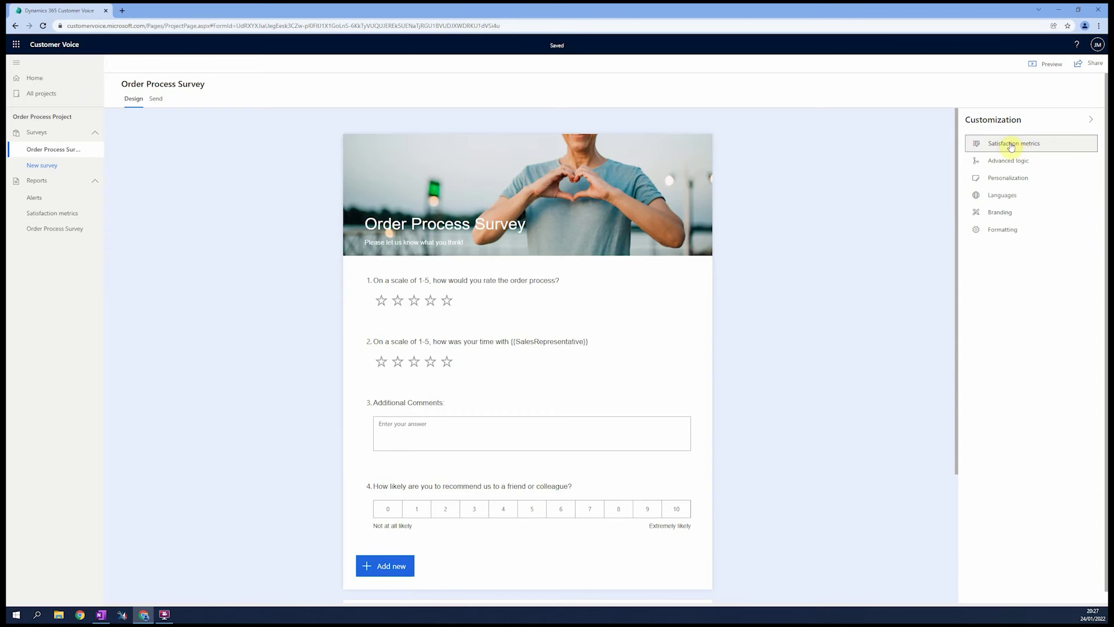
{"action": "left_click", "coordinate": [1030, 145]}
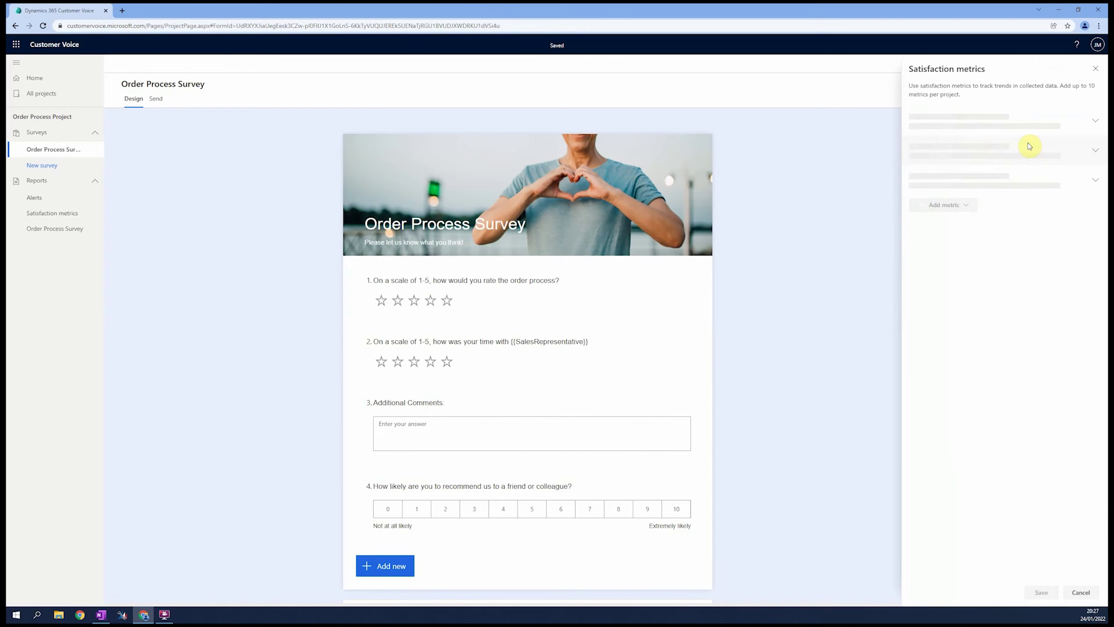
{"action": "left_click", "coordinate": [1009, 280]}
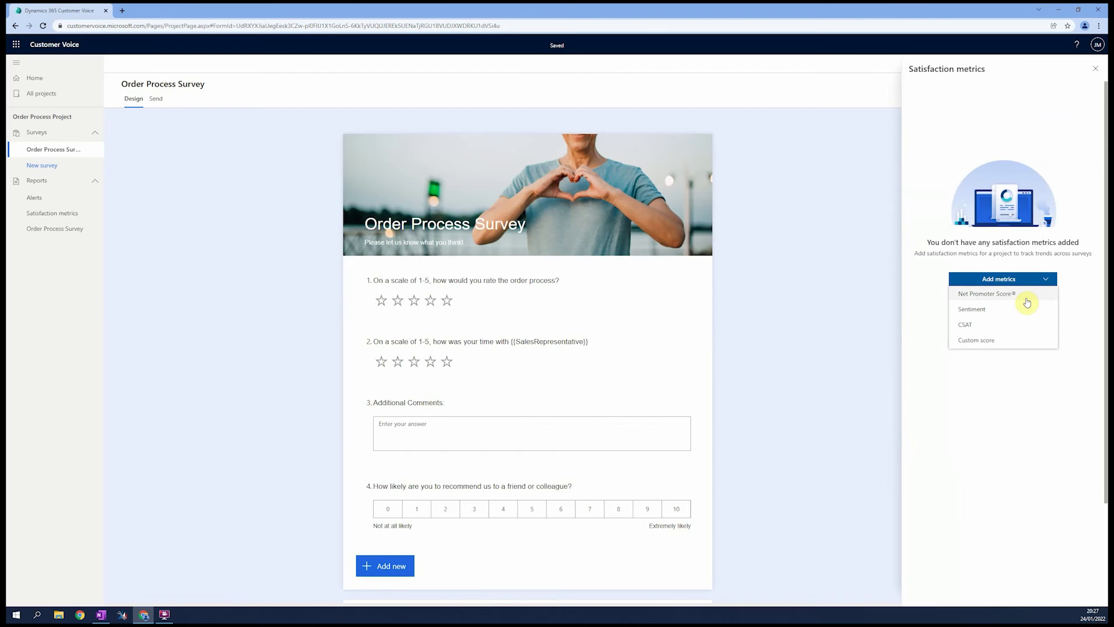
Step: Save a Net Promoter Score metric named 'Recommendation likelihood' based on question 4 (recommend us)
{"action": "left_click", "coordinate": [1028, 302]}
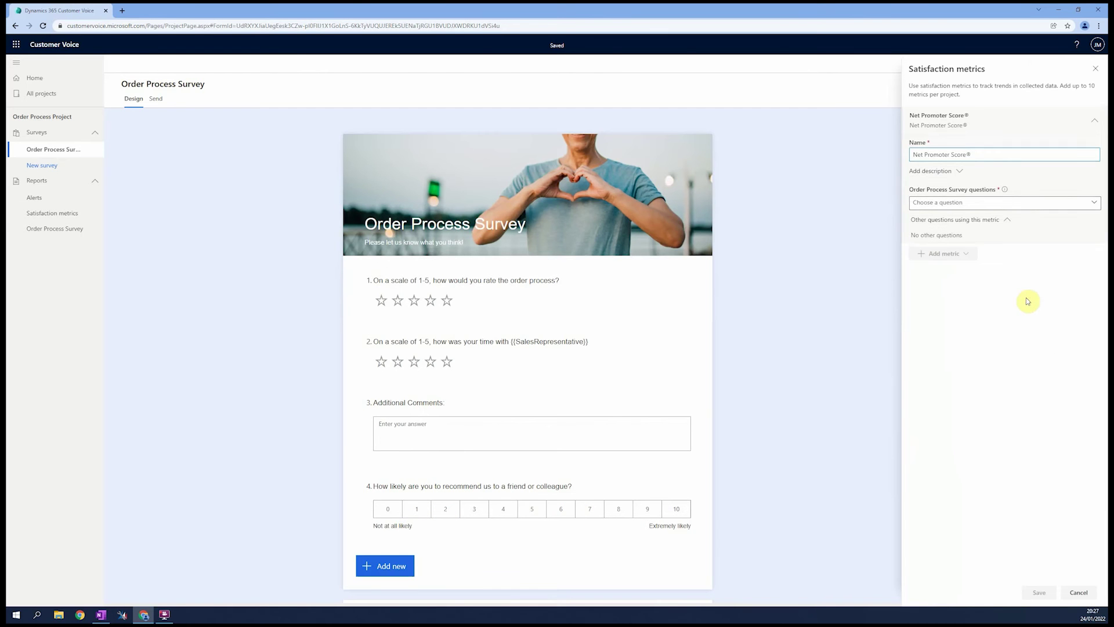
{"action": "left_click_drag", "start_coordinate": [978, 155], "coordinate": [868, 166]}
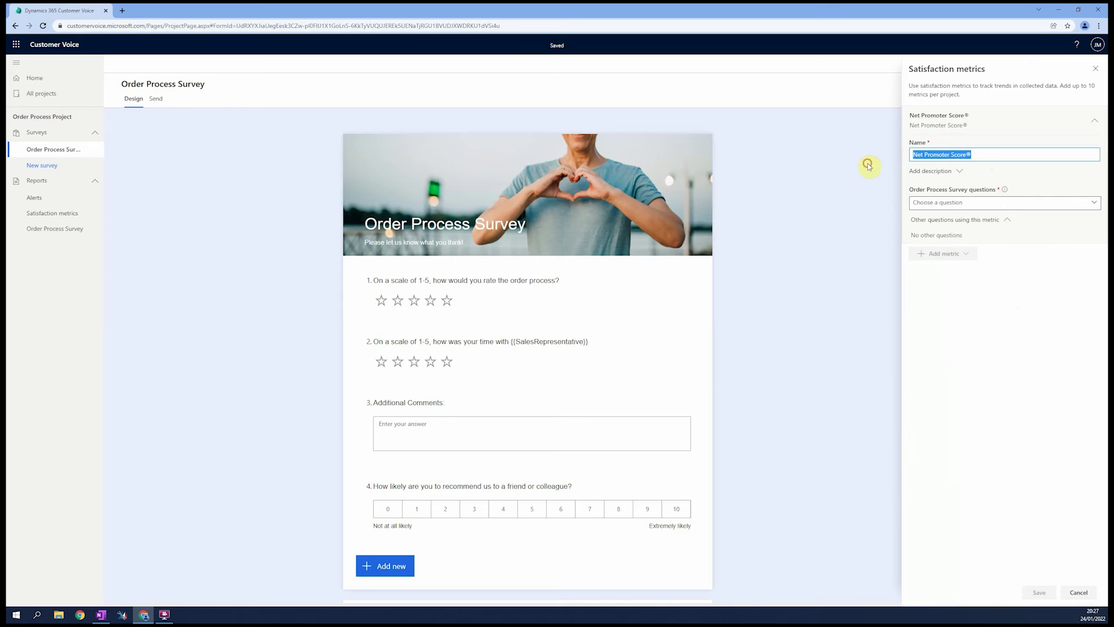
{"action": "type", "text": "Re"}
{"action": "type", "text": "commendatio"}
{"action": "type", "text": "ns"}
{"action": "type", "text": "on likelih"}
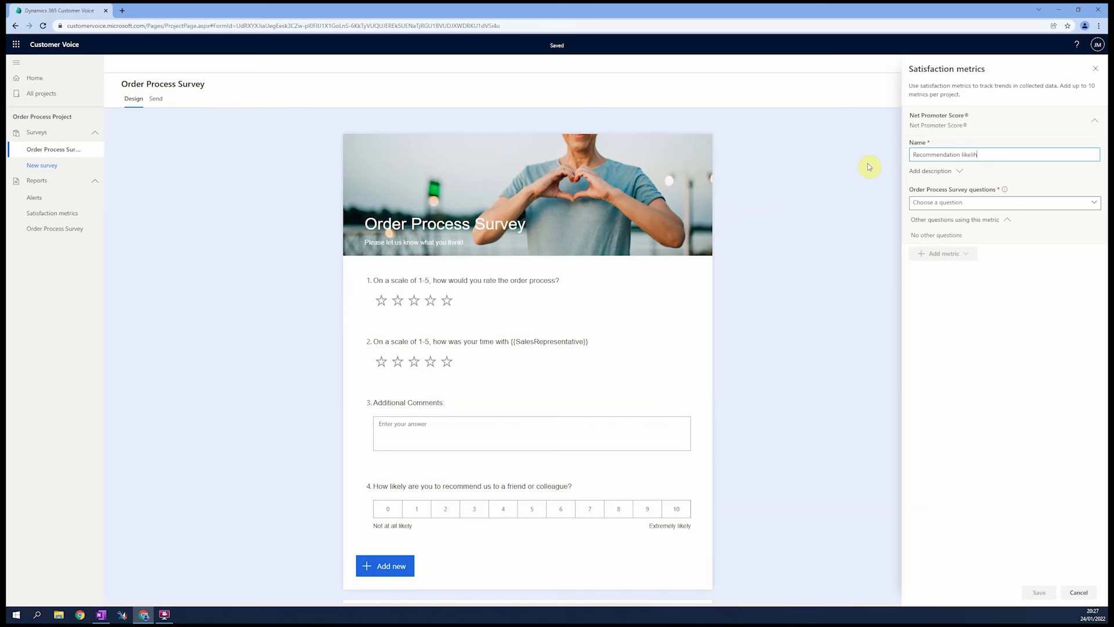
{"action": "type", "text": "ood"}
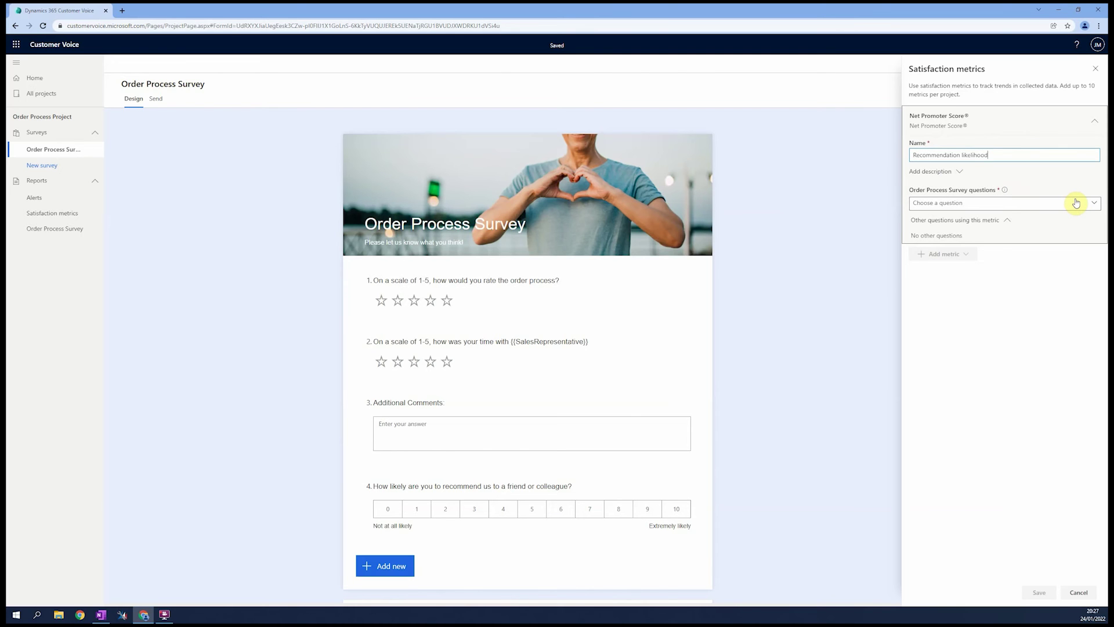
{"action": "left_click", "coordinate": [1077, 203]}
{"action": "left_click", "coordinate": [1017, 225]}
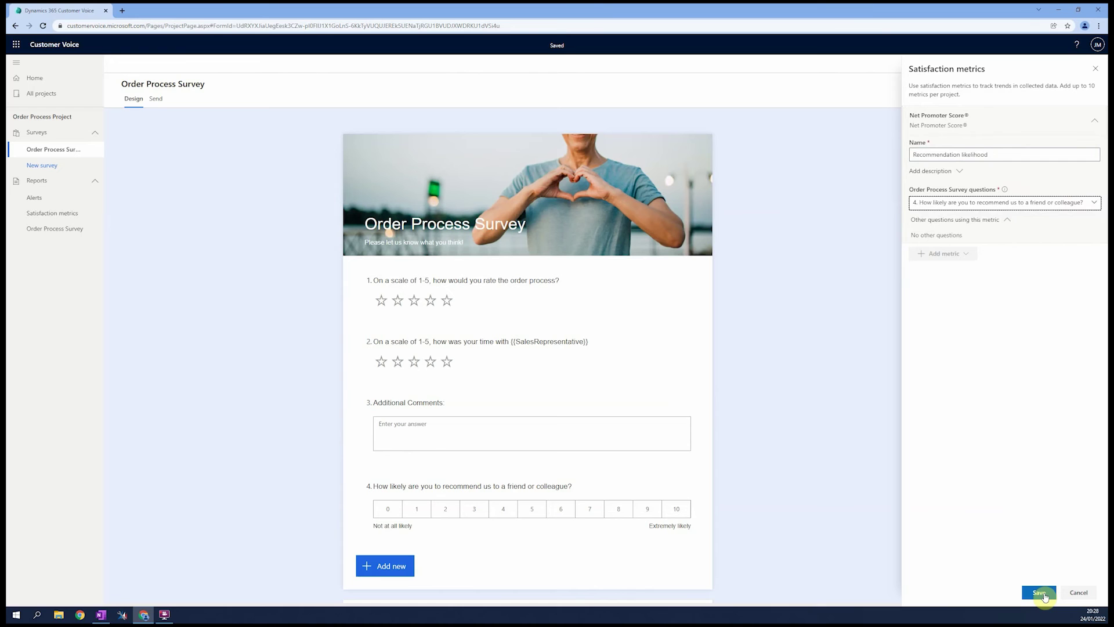
{"action": "left_click", "coordinate": [1041, 593]}
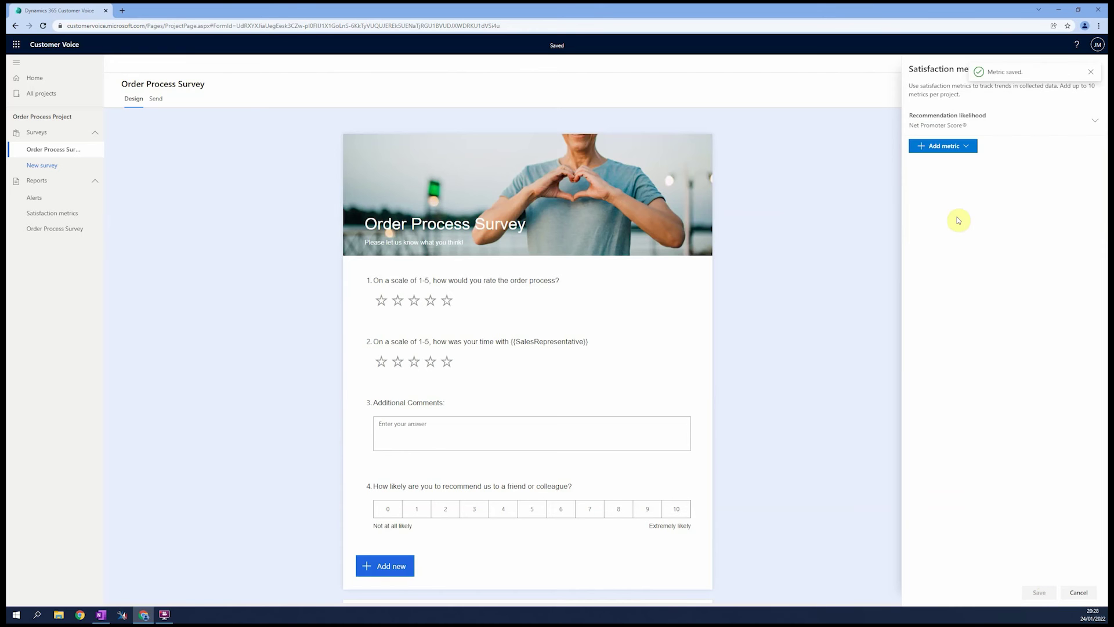
Step: Save a Sentiment metric based on question '3. Additional Comments:'
{"action": "left_click", "coordinate": [951, 152]}
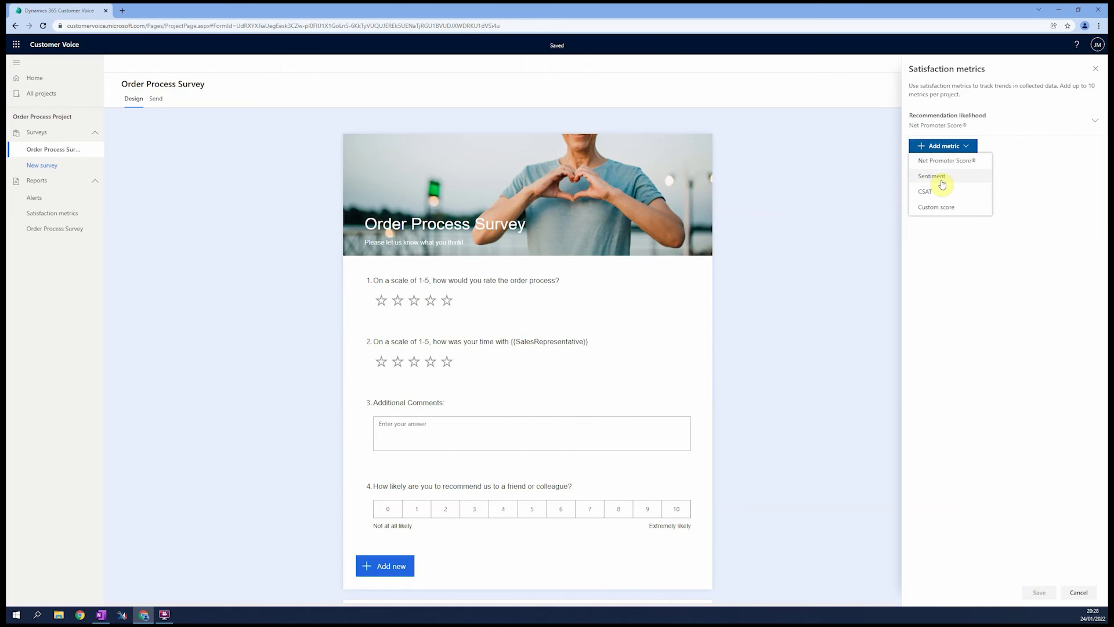
{"action": "left_click", "coordinate": [942, 183]}
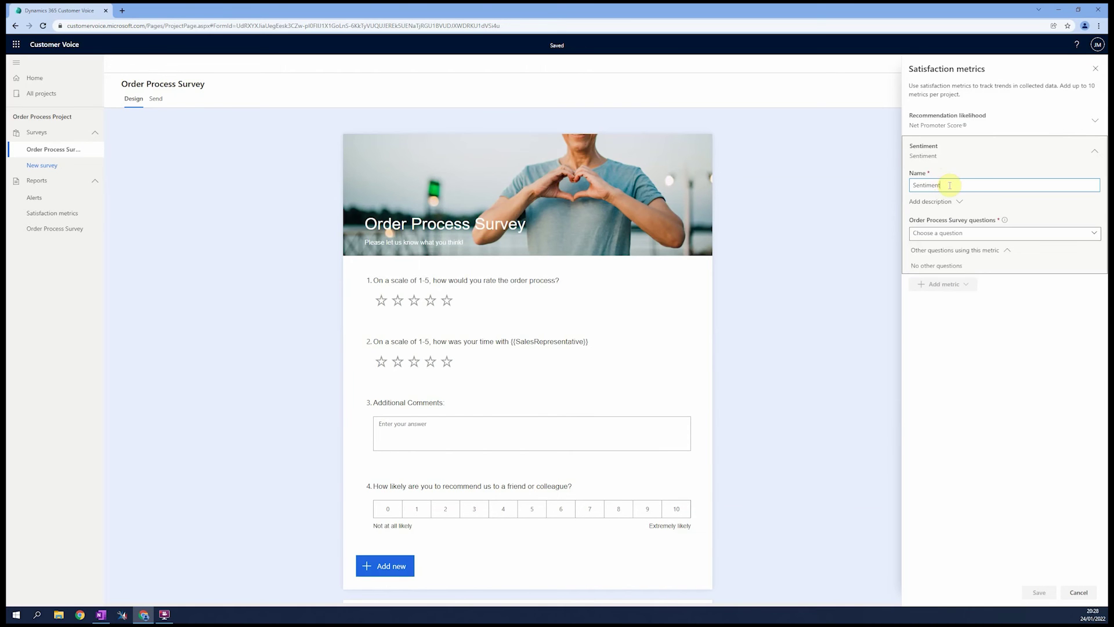
{"action": "left_click", "coordinate": [1076, 228]}
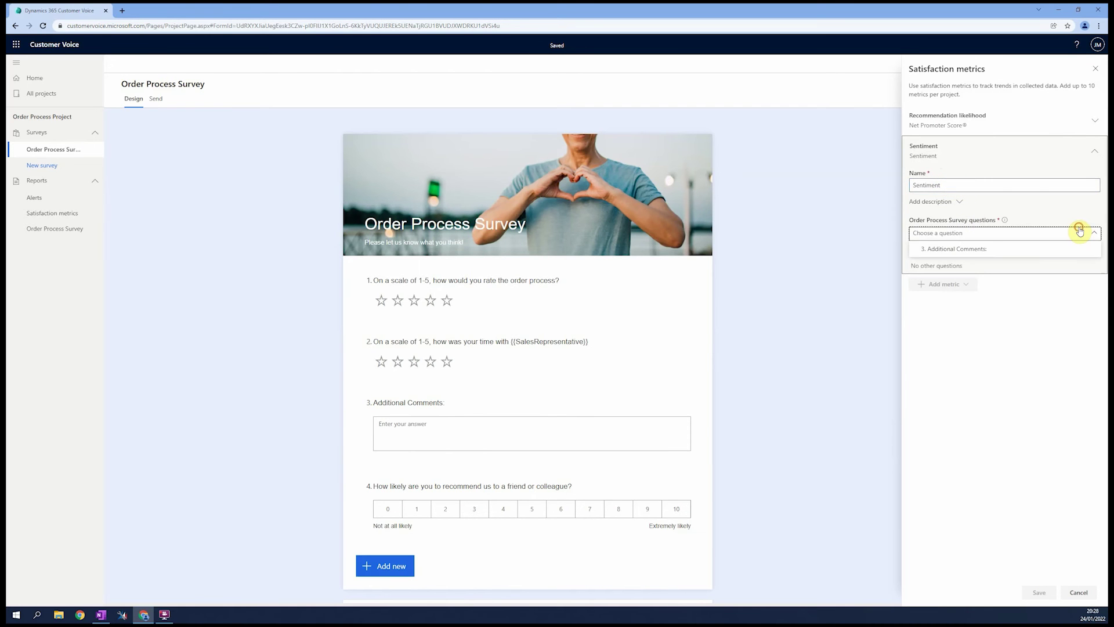
{"action": "left_click", "coordinate": [1002, 249]}
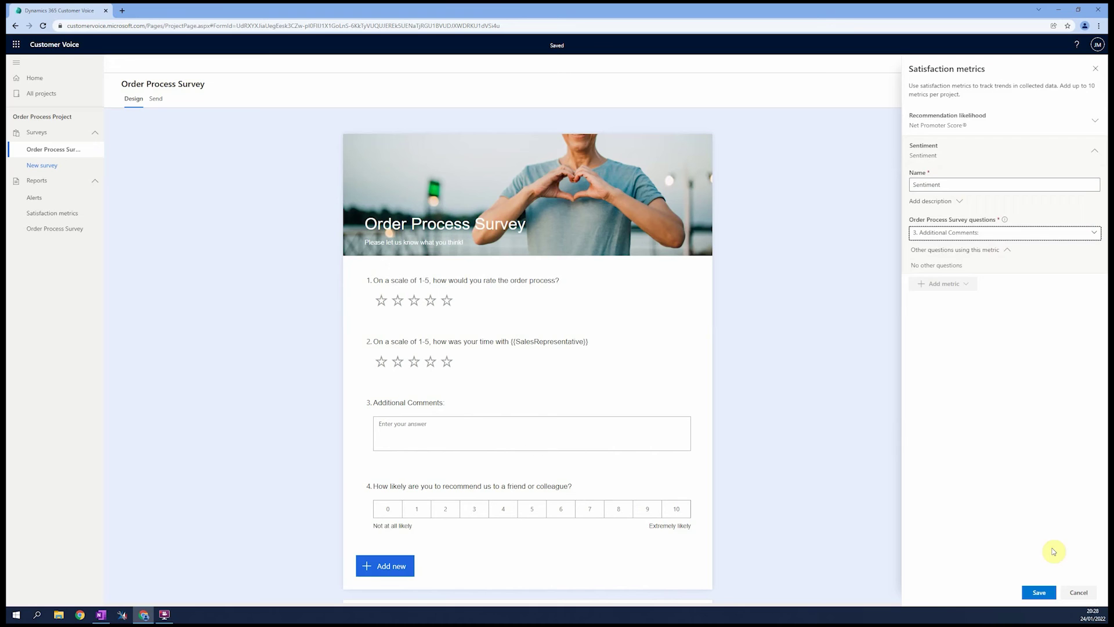
{"action": "left_click", "coordinate": [1039, 592]}
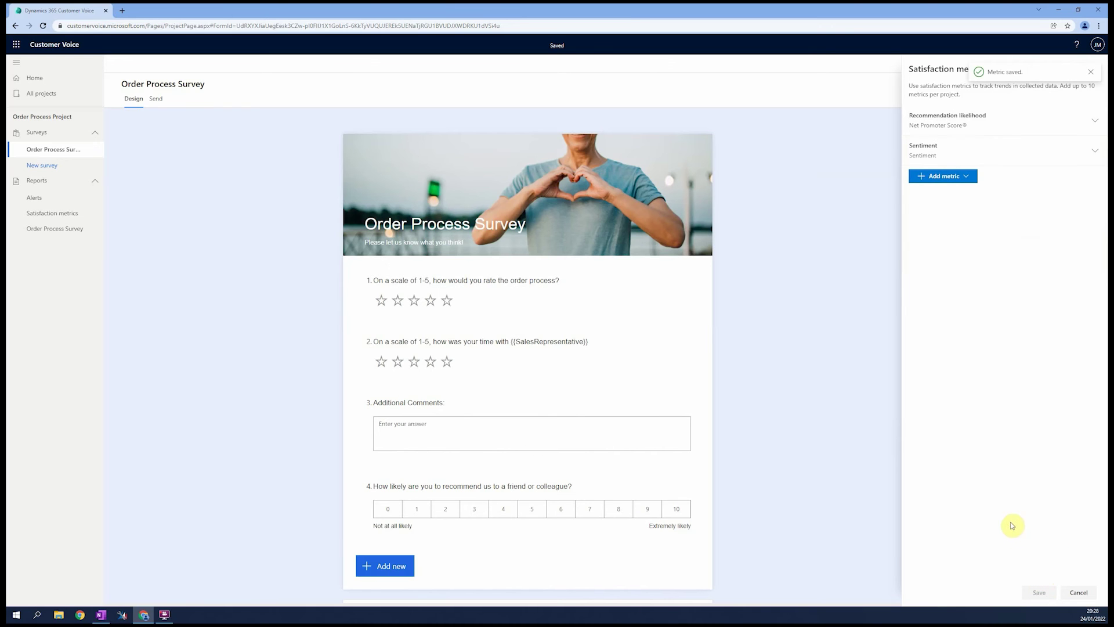
Step: Save a CSAT metric based on question 1, the order process rating
{"action": "left_click", "coordinate": [954, 178]}
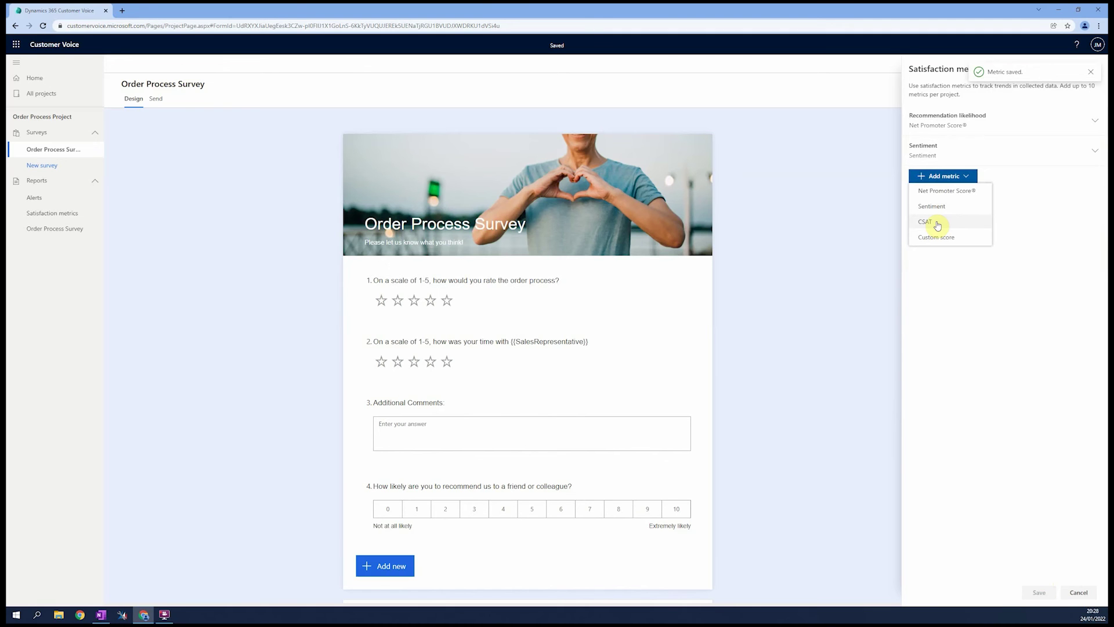
{"action": "left_click", "coordinate": [938, 223]}
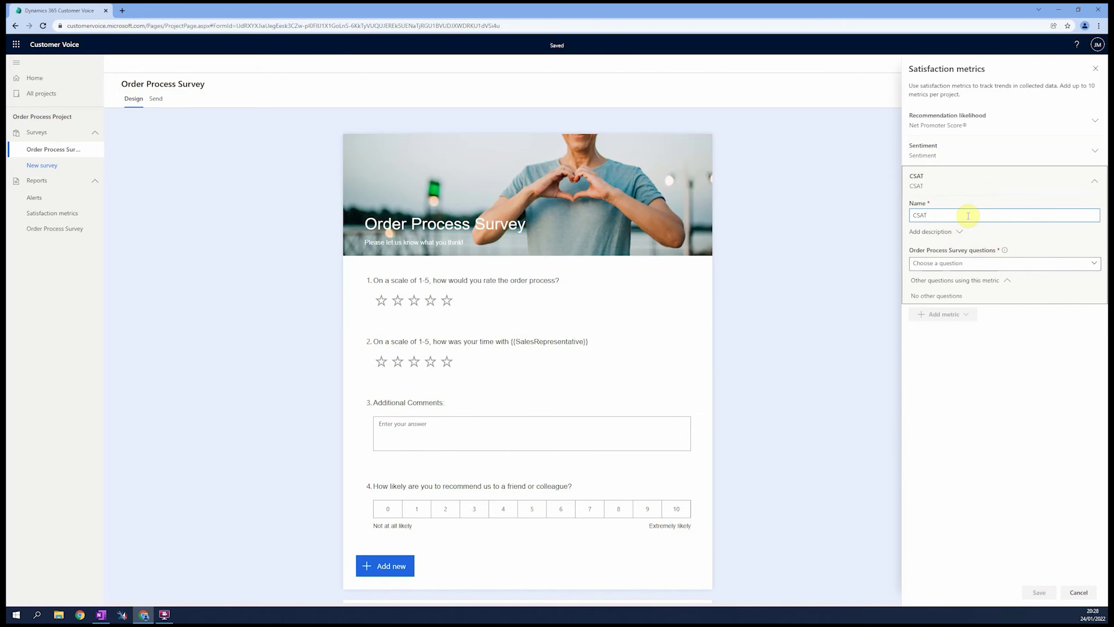
{"action": "left_click", "coordinate": [987, 263]}
{"action": "left_click", "coordinate": [988, 279]}
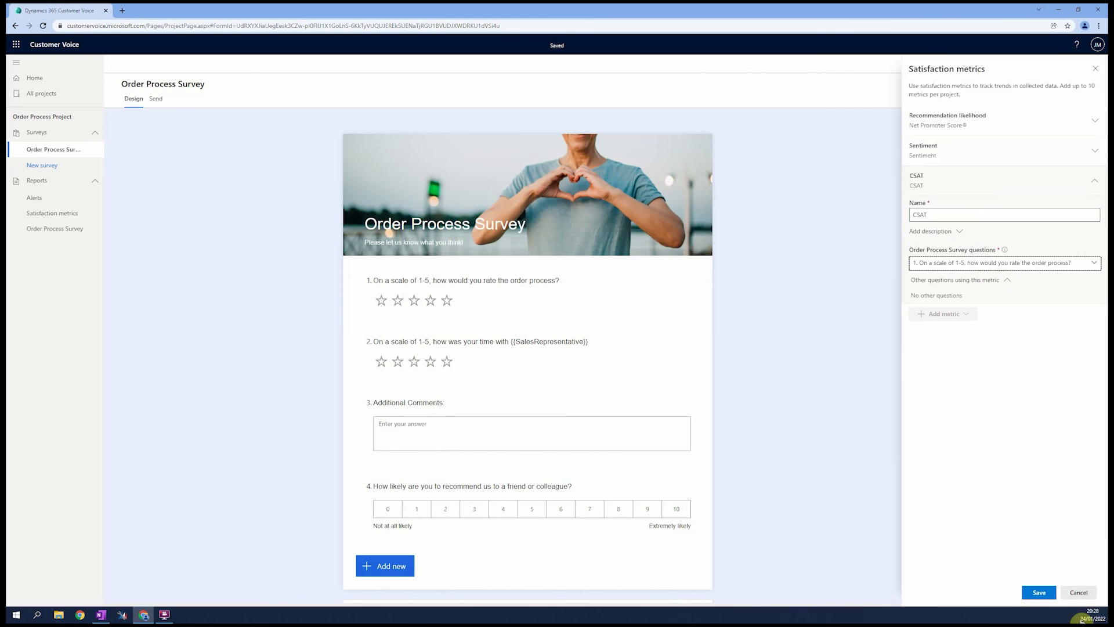
{"action": "left_click", "coordinate": [1039, 593]}
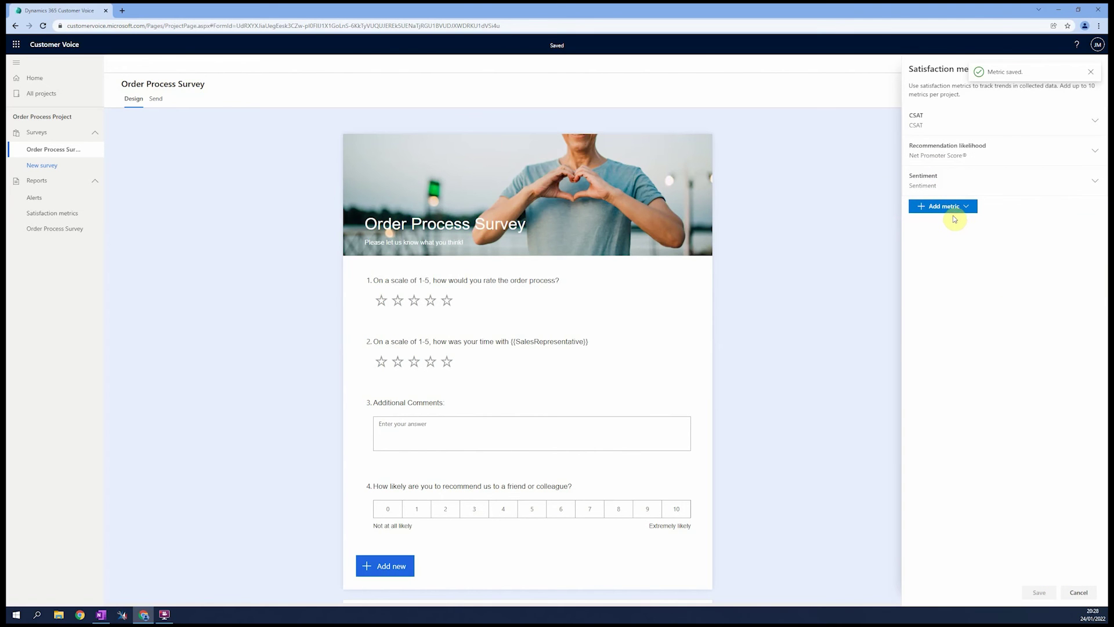
Step: Create a custom score metric named 'Overall Score' using questions 1, 2 and 4
{"action": "left_click", "coordinate": [953, 207]}
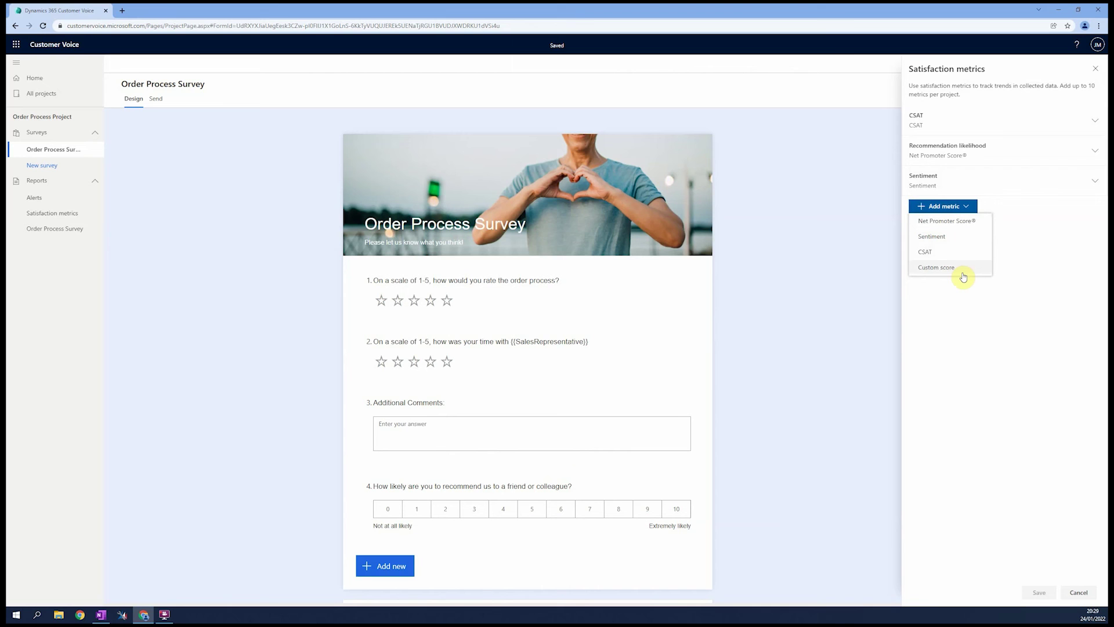
{"action": "left_click", "coordinate": [963, 277]}
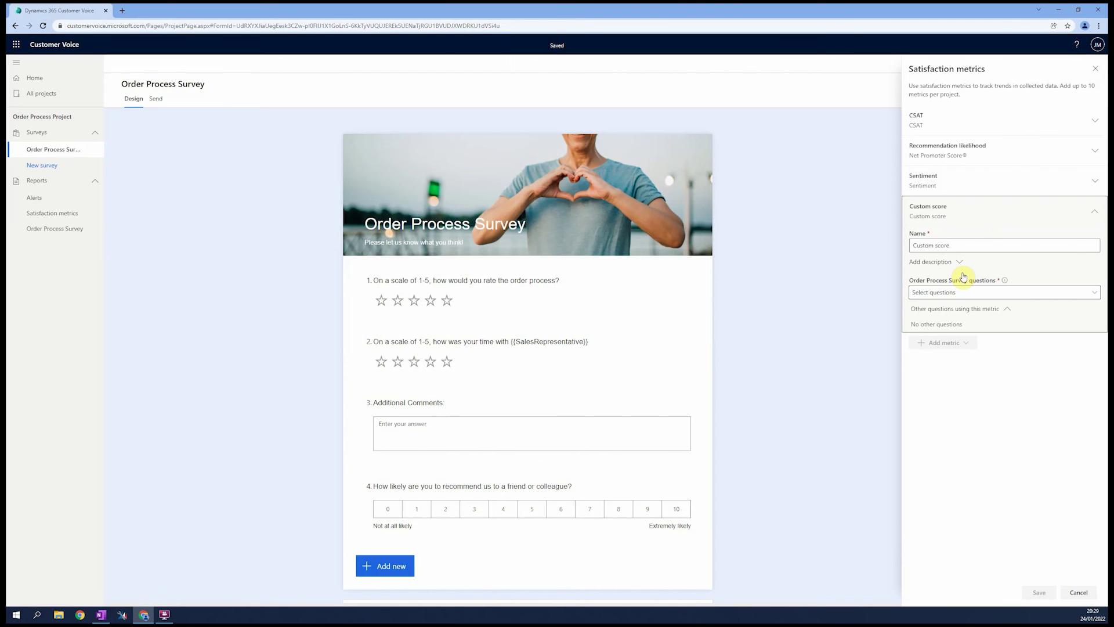
{"action": "left_click_drag", "start_coordinate": [943, 243], "coordinate": [881, 250]}
{"action": "type", "text": "O"}
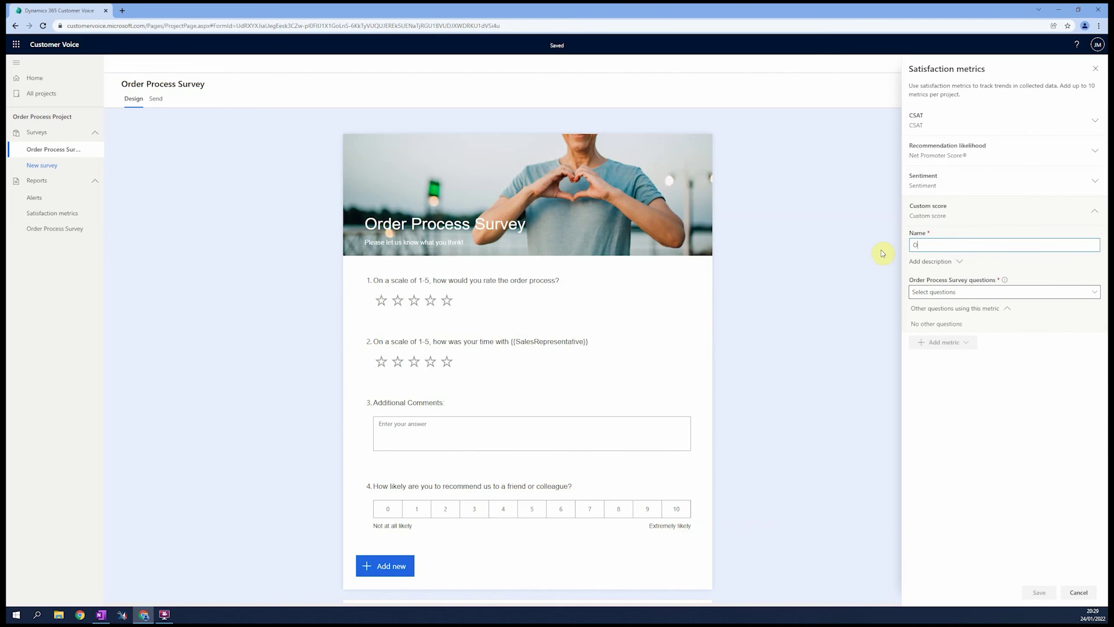
{"action": "type", "text": "verall Score"}
{"action": "left_click", "coordinate": [1035, 294]}
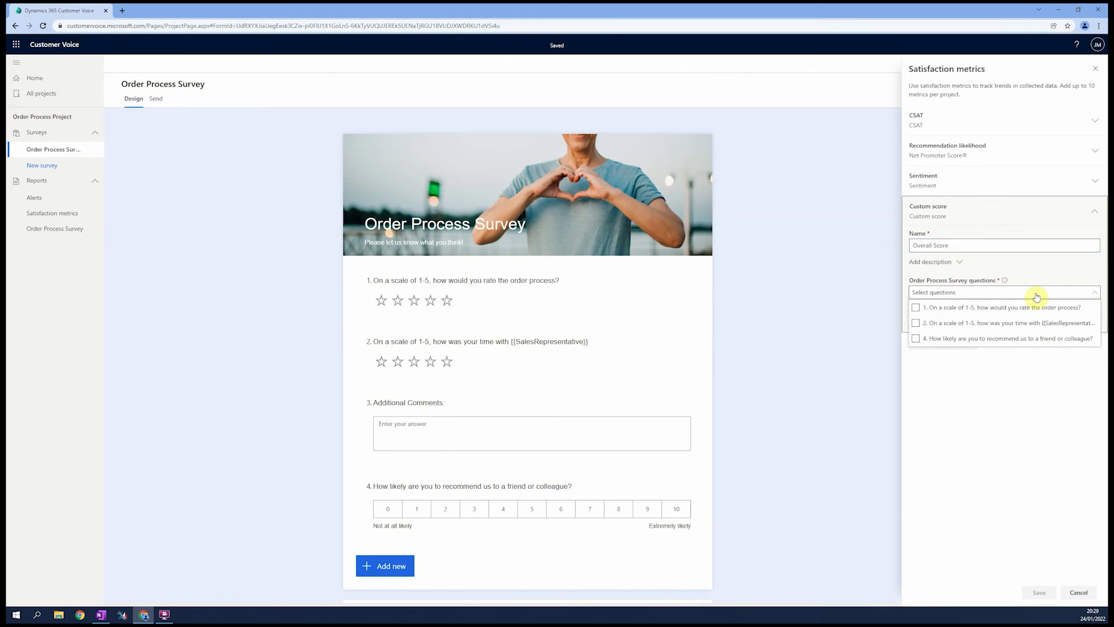
{"action": "left_click", "coordinate": [916, 307]}
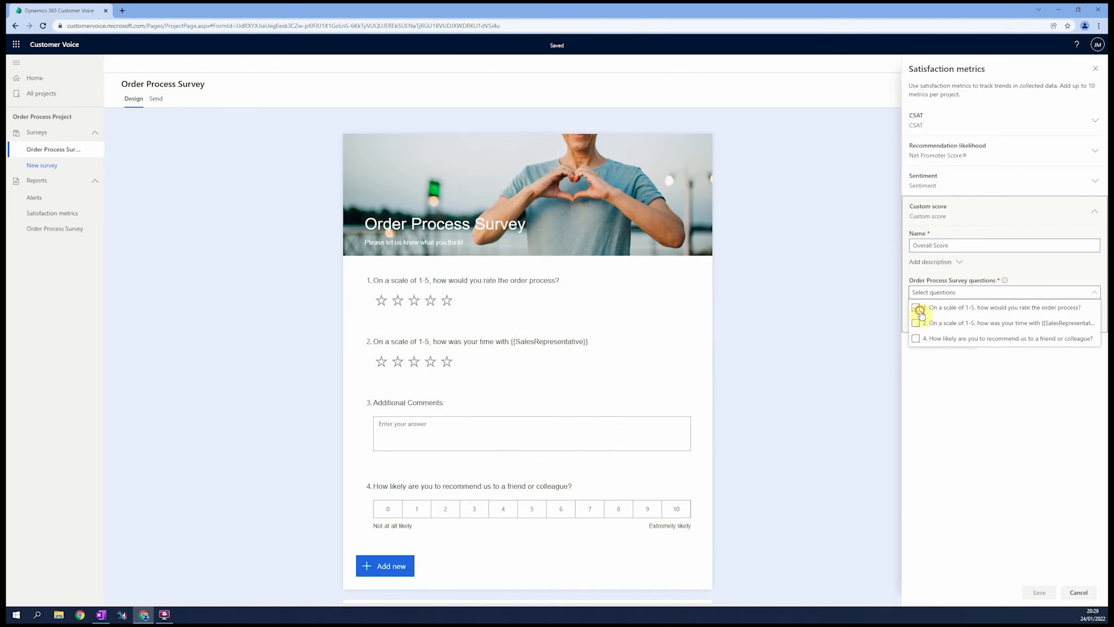
{"action": "left_click", "coordinate": [916, 340]}
{"action": "left_click", "coordinate": [972, 466]}
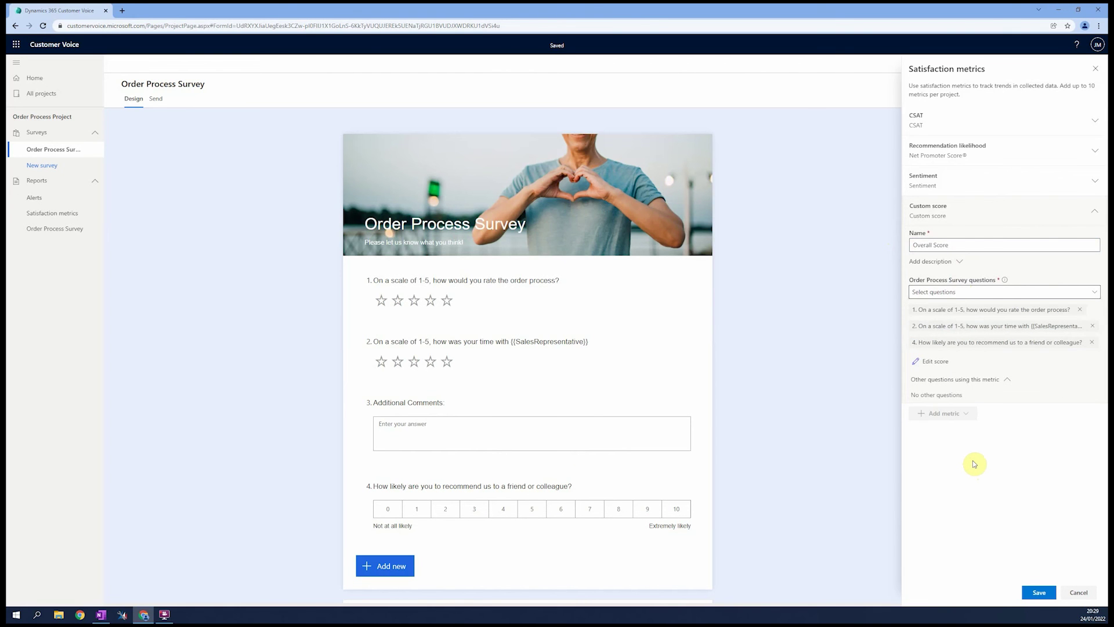
Step: Review the Overall Score points and weights, then save the metric
{"action": "left_click", "coordinate": [937, 363]}
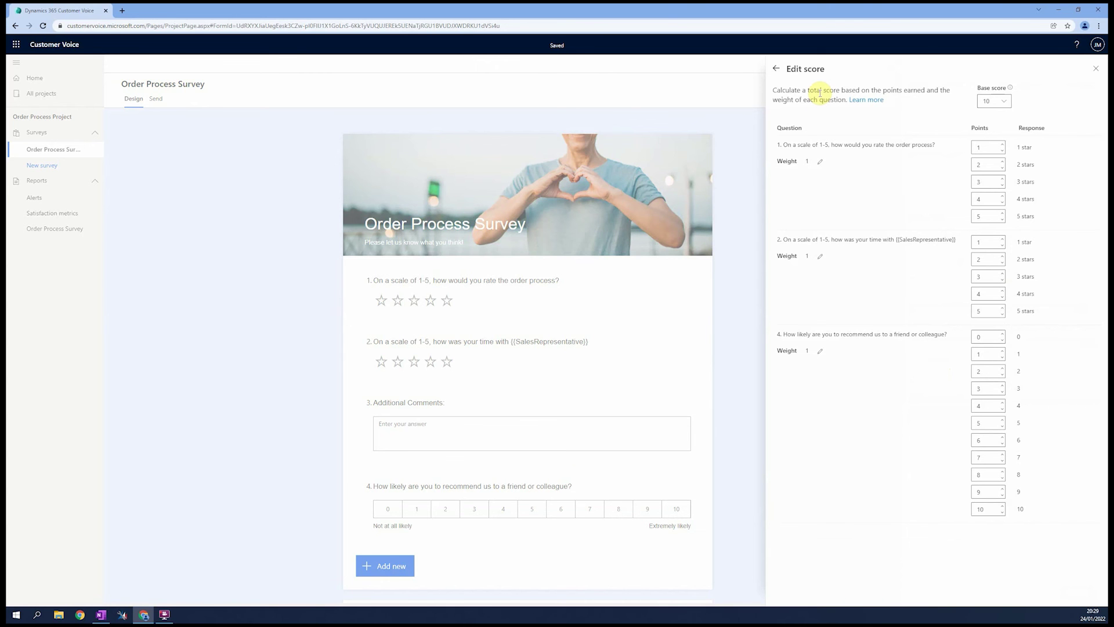
{"action": "left_click", "coordinate": [776, 68]}
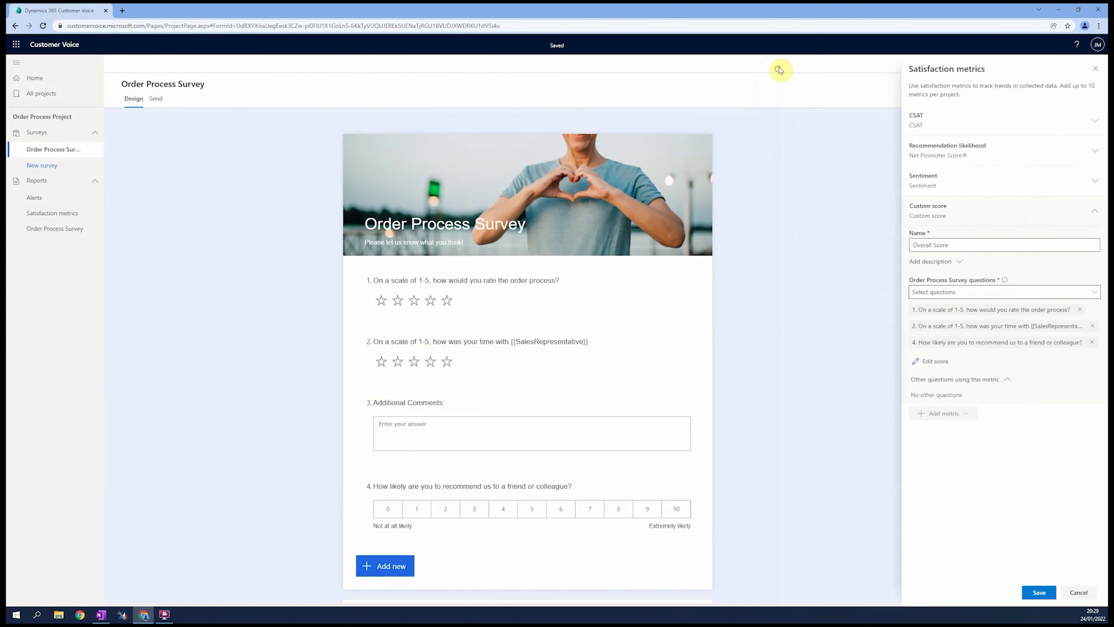
{"action": "left_click", "coordinate": [1045, 593]}
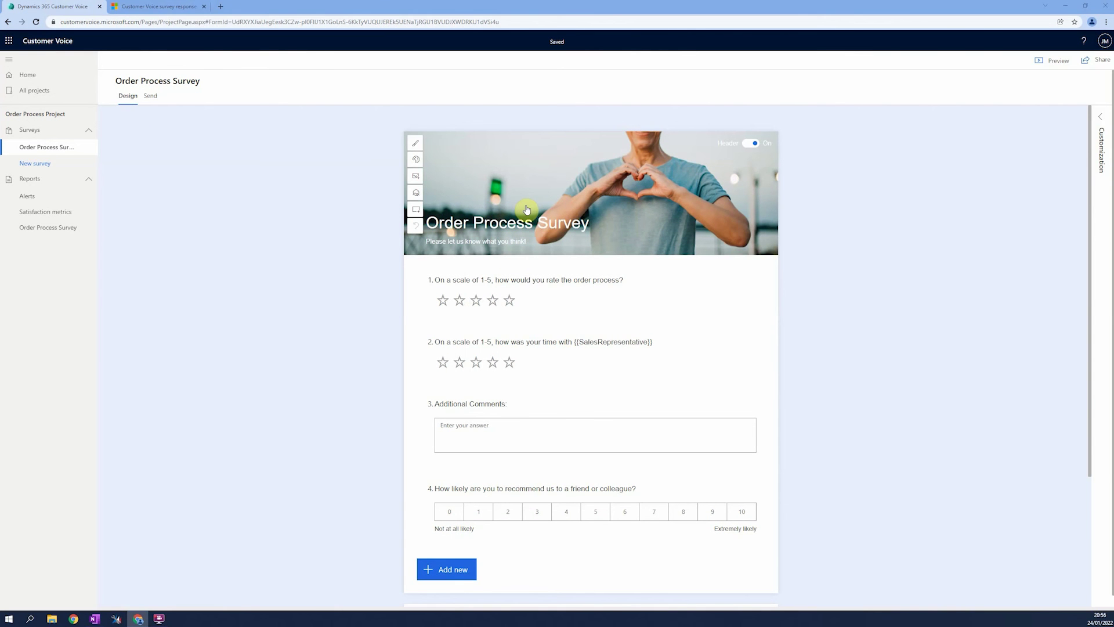
Step: View the Satisfaction metrics report showing CSAT 3.3, NPS 33 and Overall Score 6.7
{"action": "left_click", "coordinate": [61, 214]}
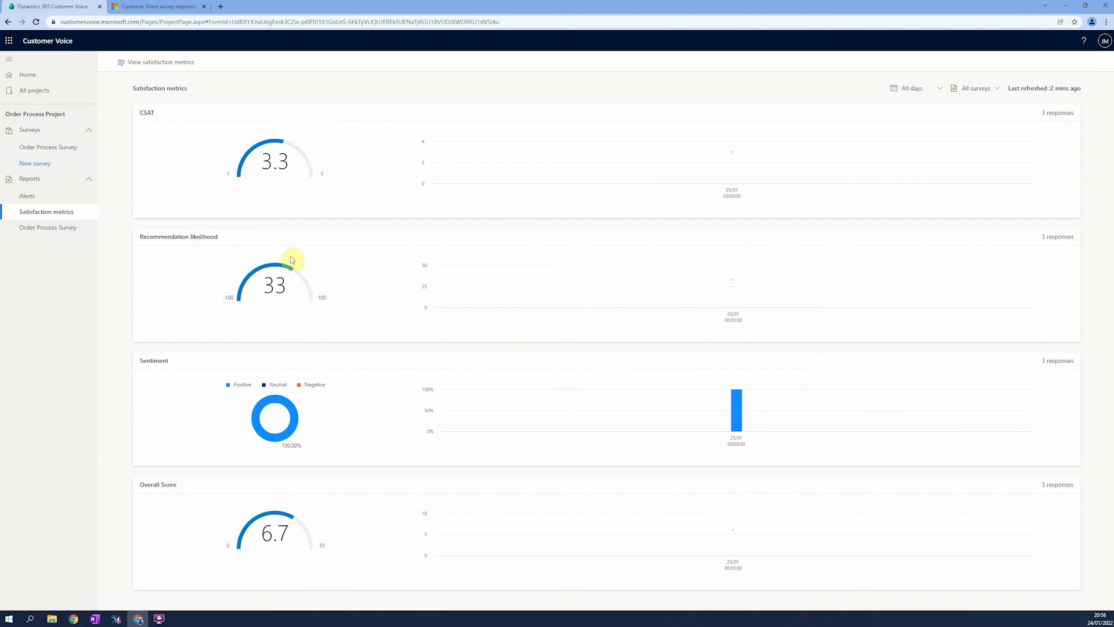
Step: On the survey response record, show CSAT 5, NPS promoter and positive sentiment
{"action": "left_click", "coordinate": [170, 6]}
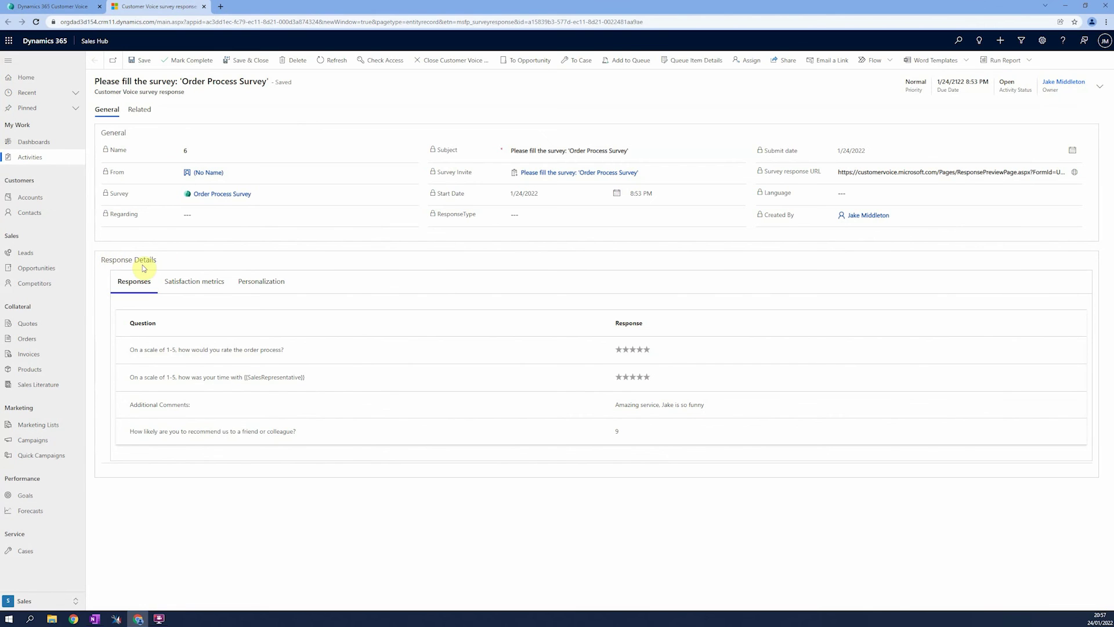
{"action": "left_click", "coordinate": [185, 284]}
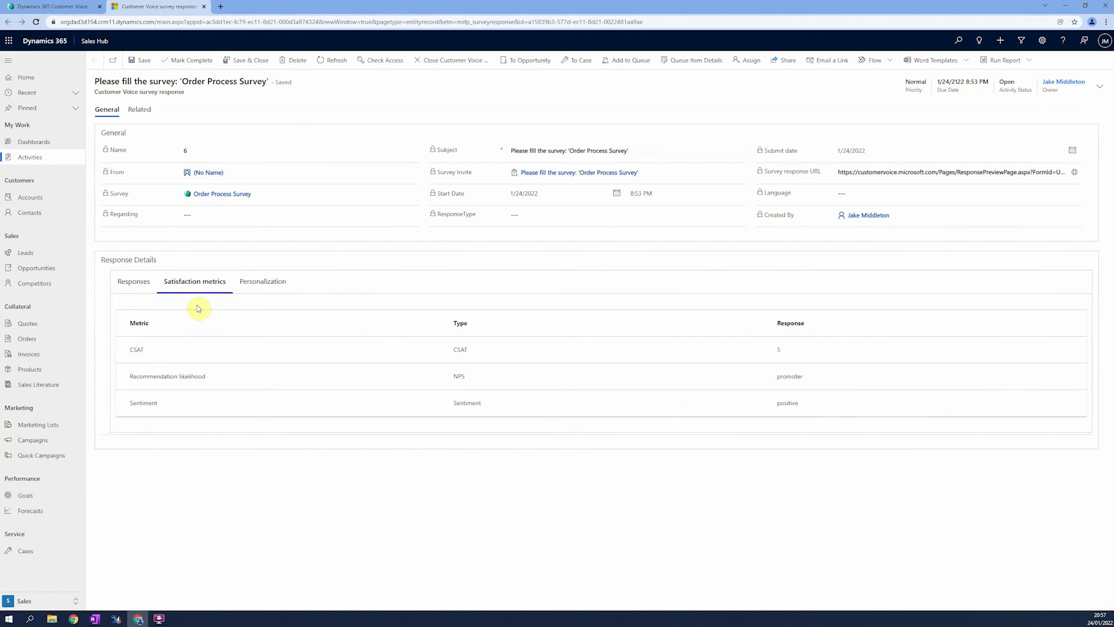